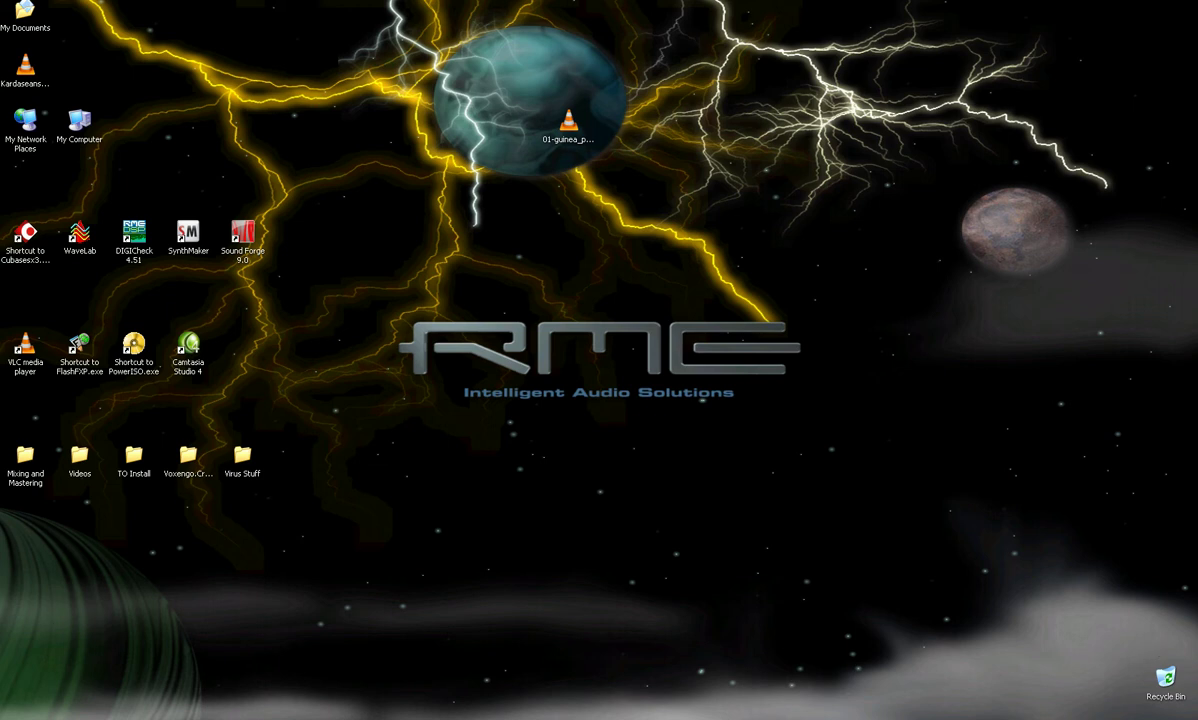
Adjust the Fireface port settings in ASIO DirectX Full Duplex Setup and confirm them
left_click(20, 719)
mouse_move(95, 546)
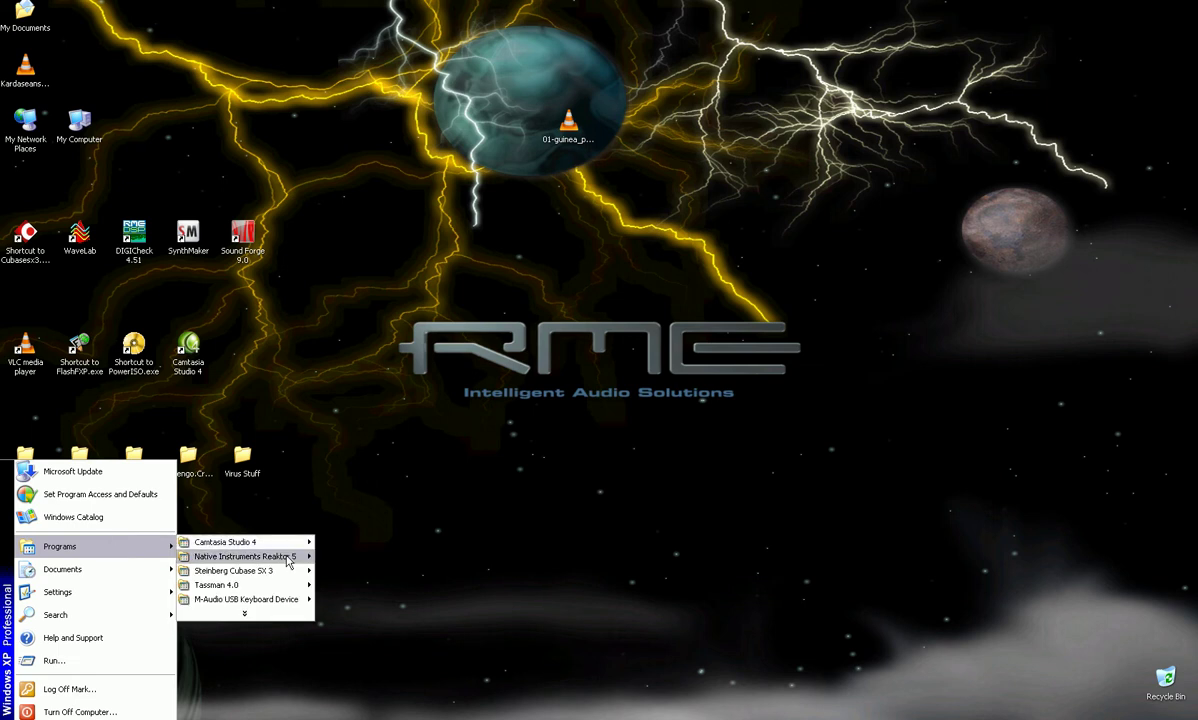
mouse_move(240, 570)
left_click(355, 571)
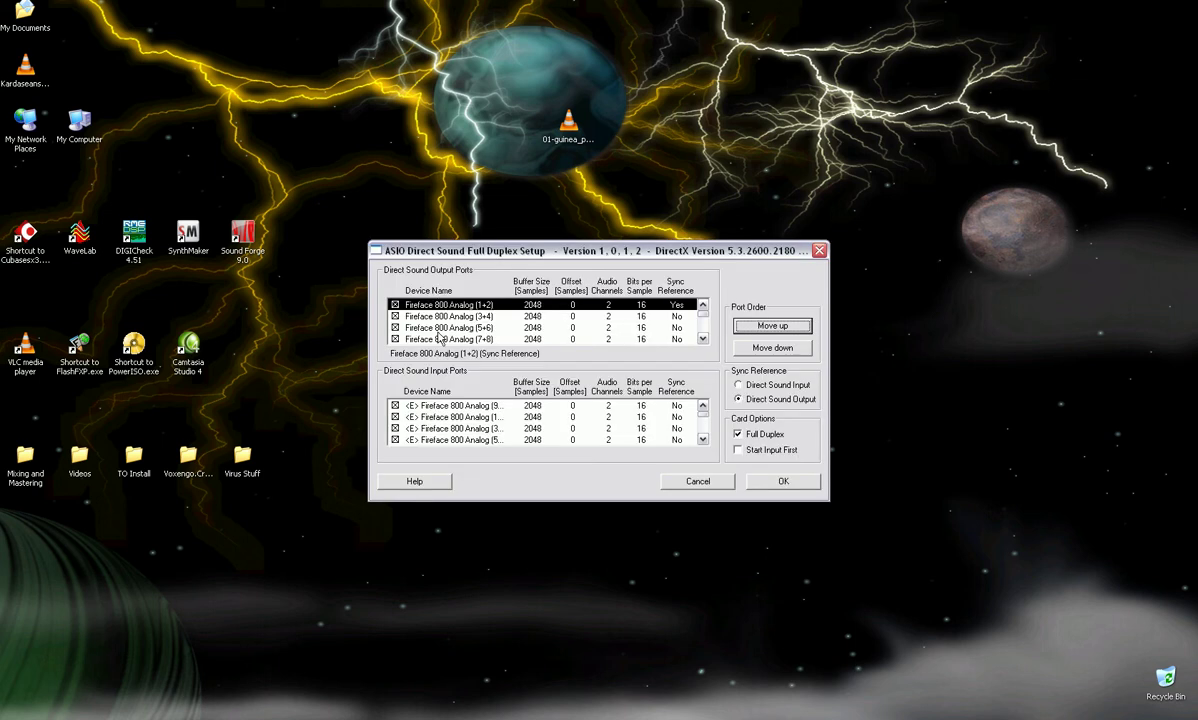
left_click(703, 340)
left_click(703, 339)
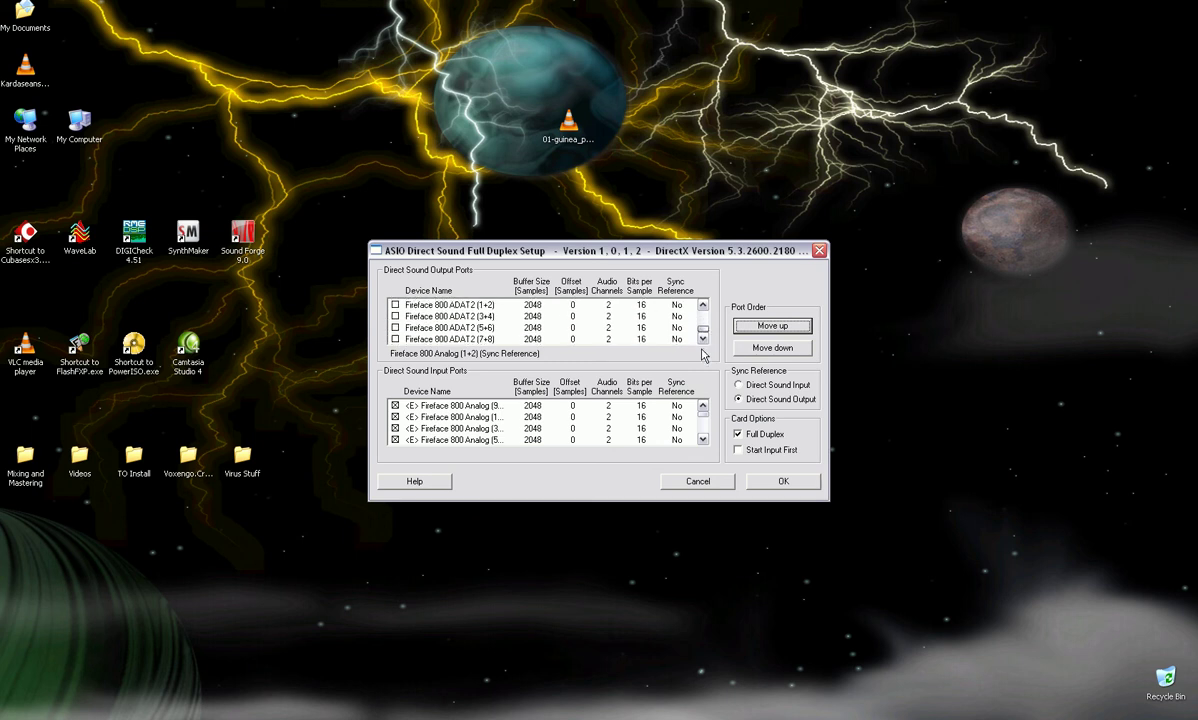
left_click_drag(703, 325, 704, 305)
mouse_move(705, 420)
left_mouse_down()
mouse_move(703, 437)
mouse_move(703, 410)
left_mouse_up()
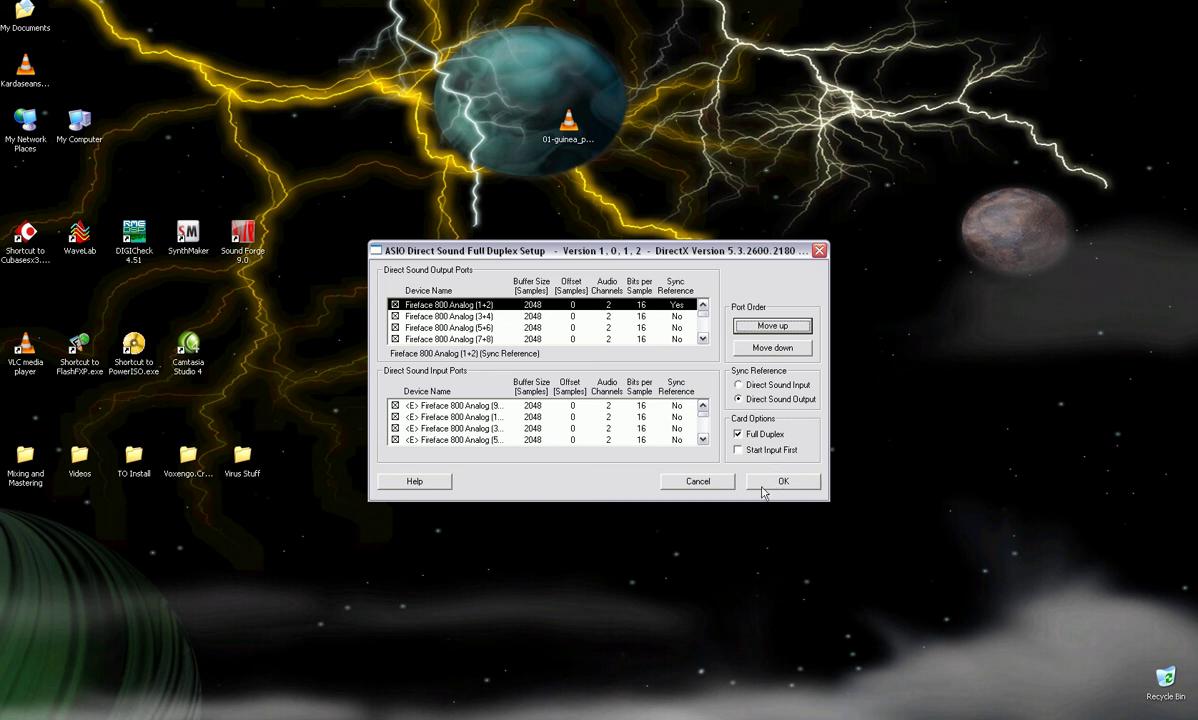
left_click(762, 485)
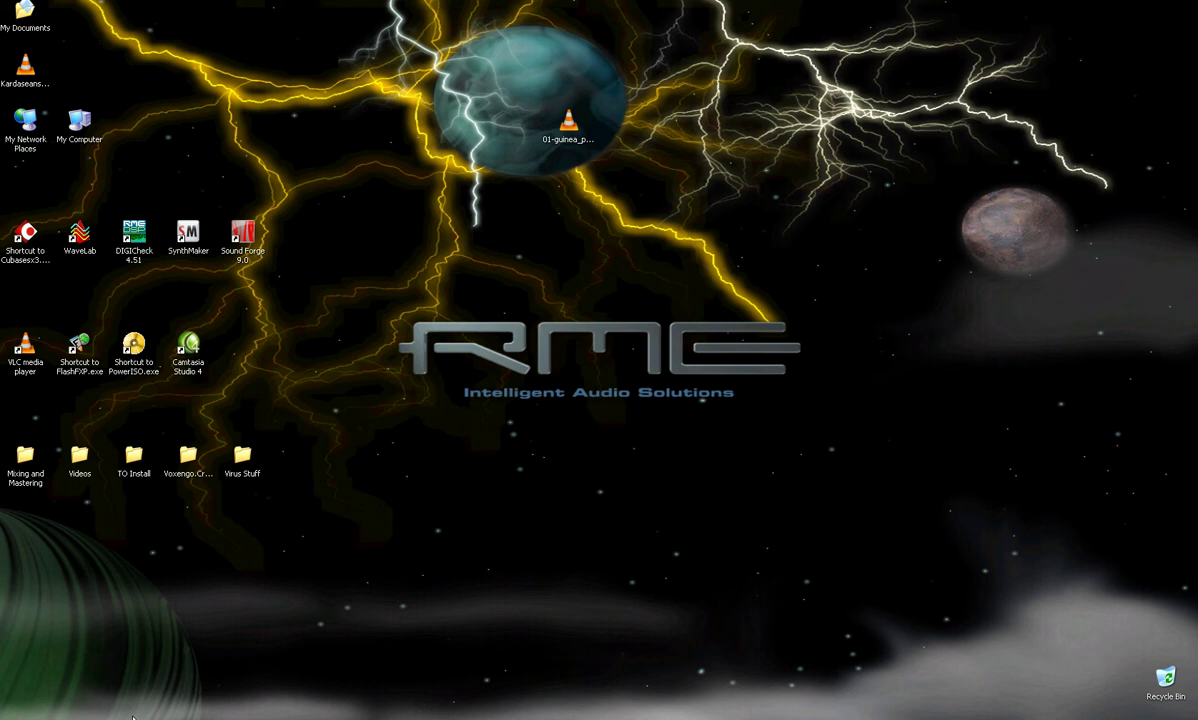
Launch ASIO Multimedia Setup without testing and review the Fireface 800 output ports
key("super")
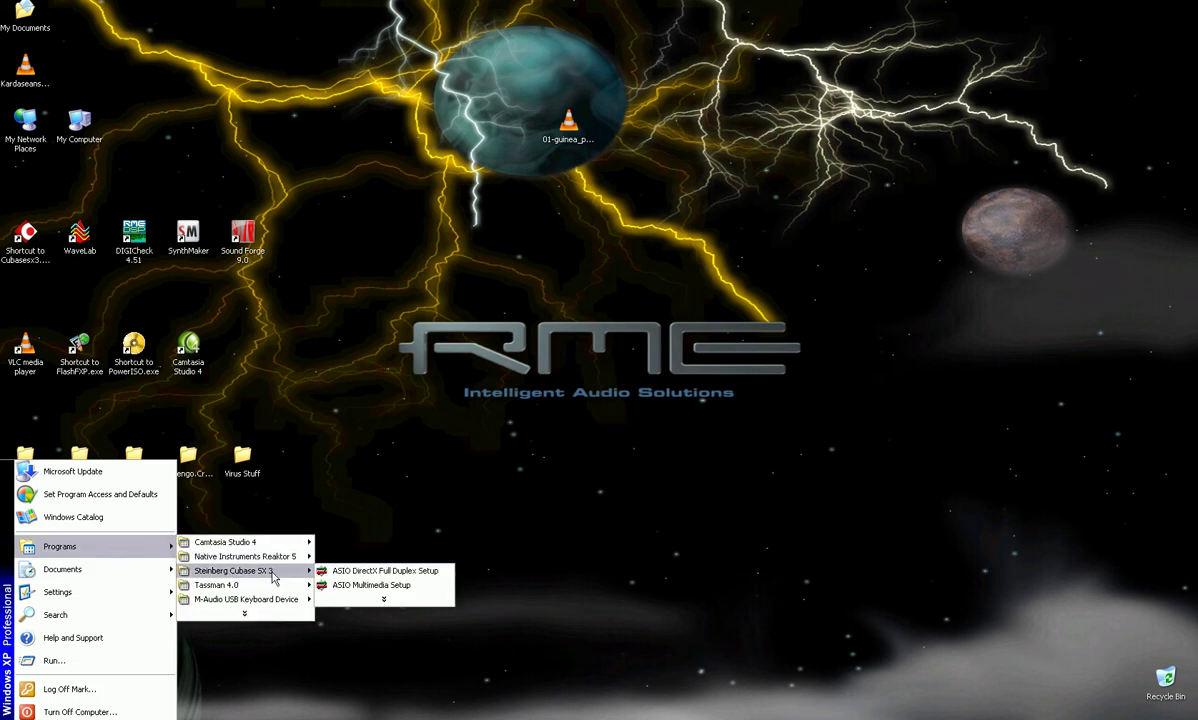
left_click(385, 586)
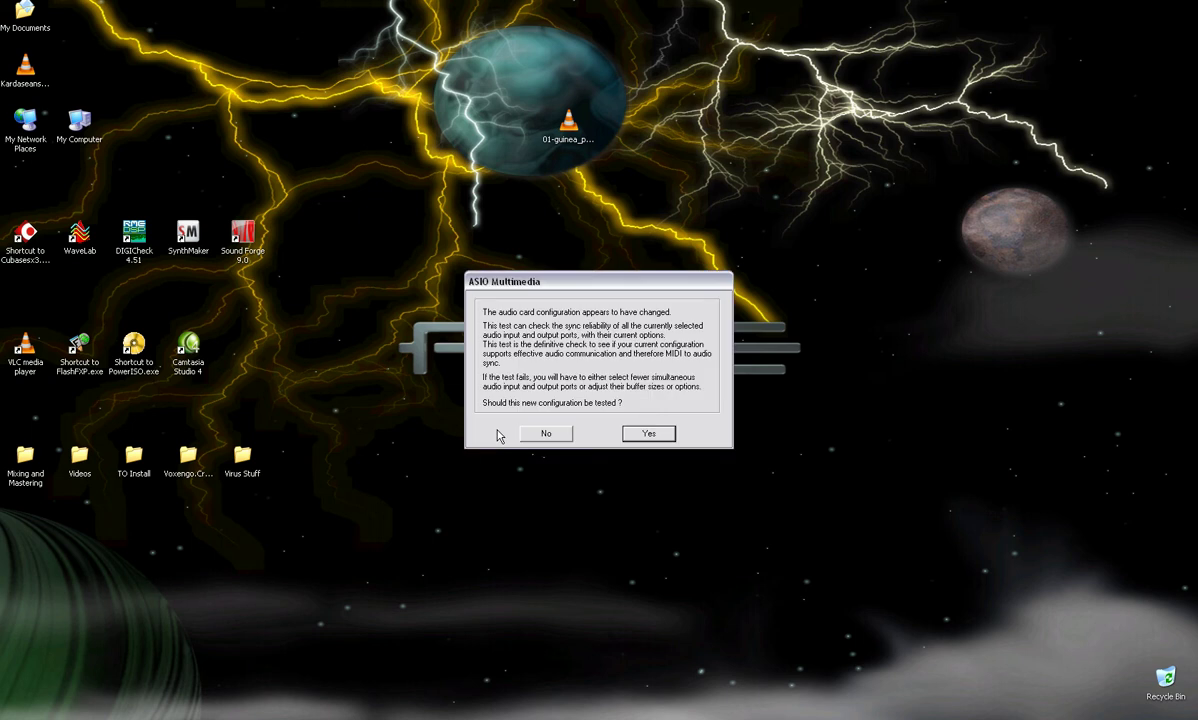
left_click(545, 433)
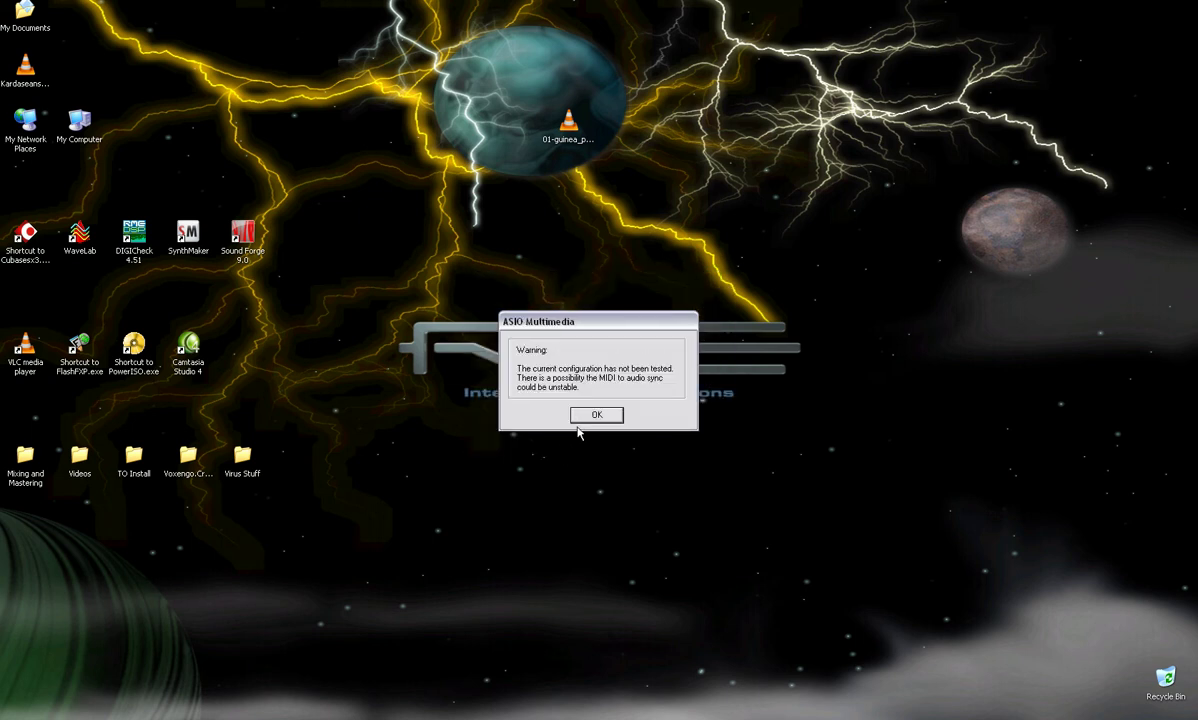
left_click(598, 415)
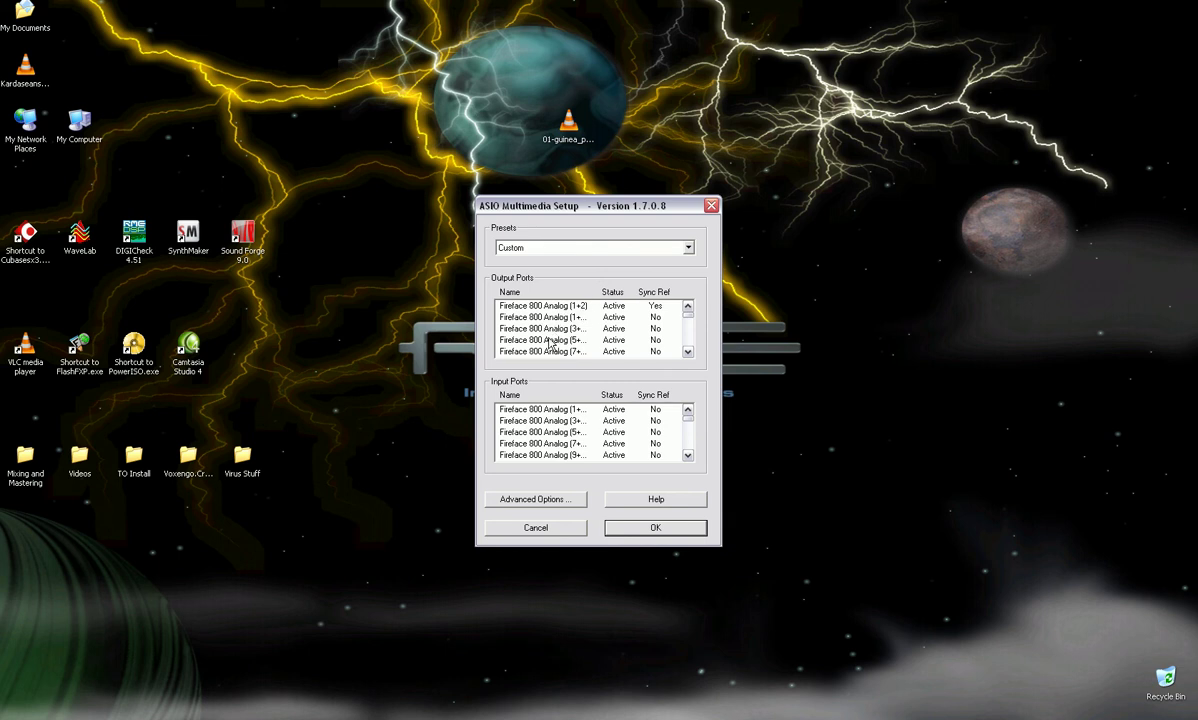
scroll(645, 330, "down", 2)
scroll(688, 318, "up", 3)
In Advanced Options, select Fireface 800 Analog (3+4) and turn off Use 16-Bit only
left_click(540, 499)
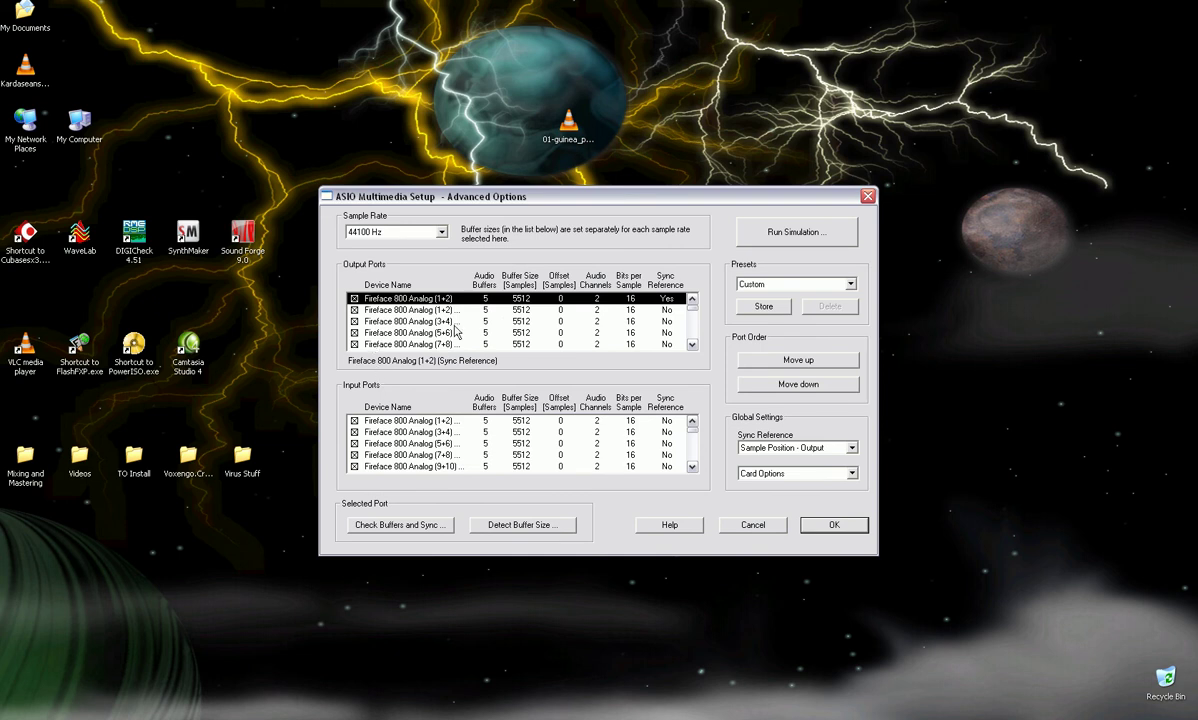
scroll(648, 328, "down", 1)
scroll(648, 328, "down", 1)
left_click(684, 299)
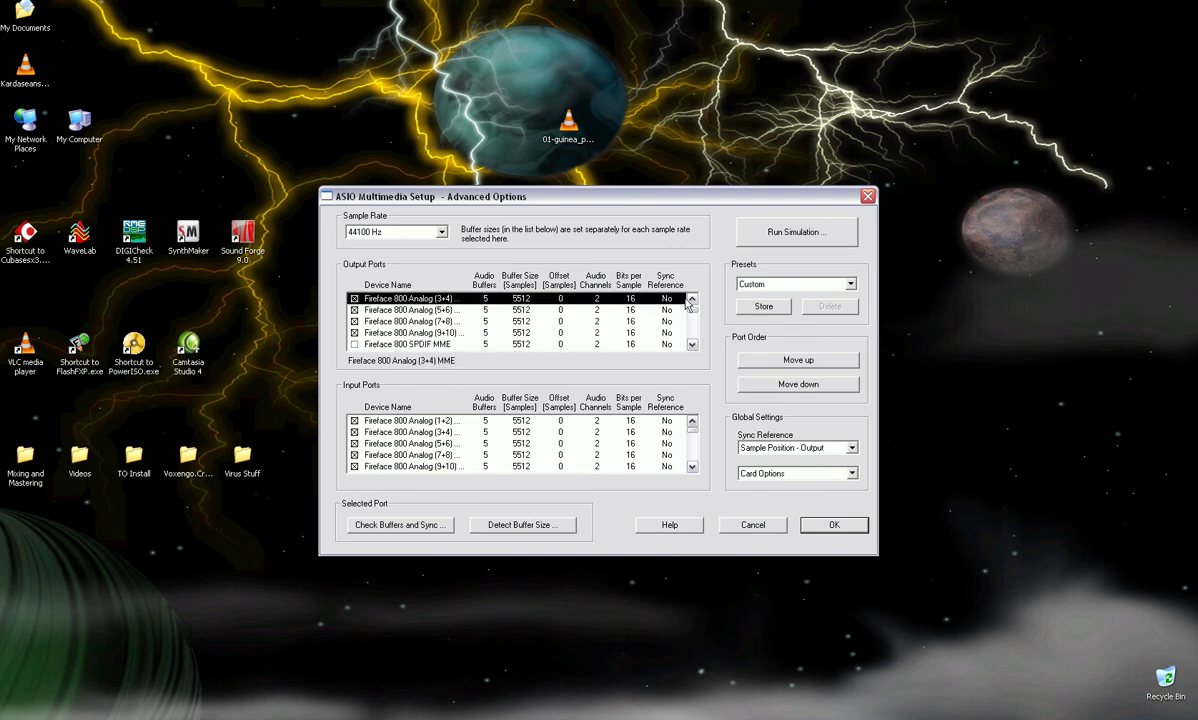
left_click(850, 475)
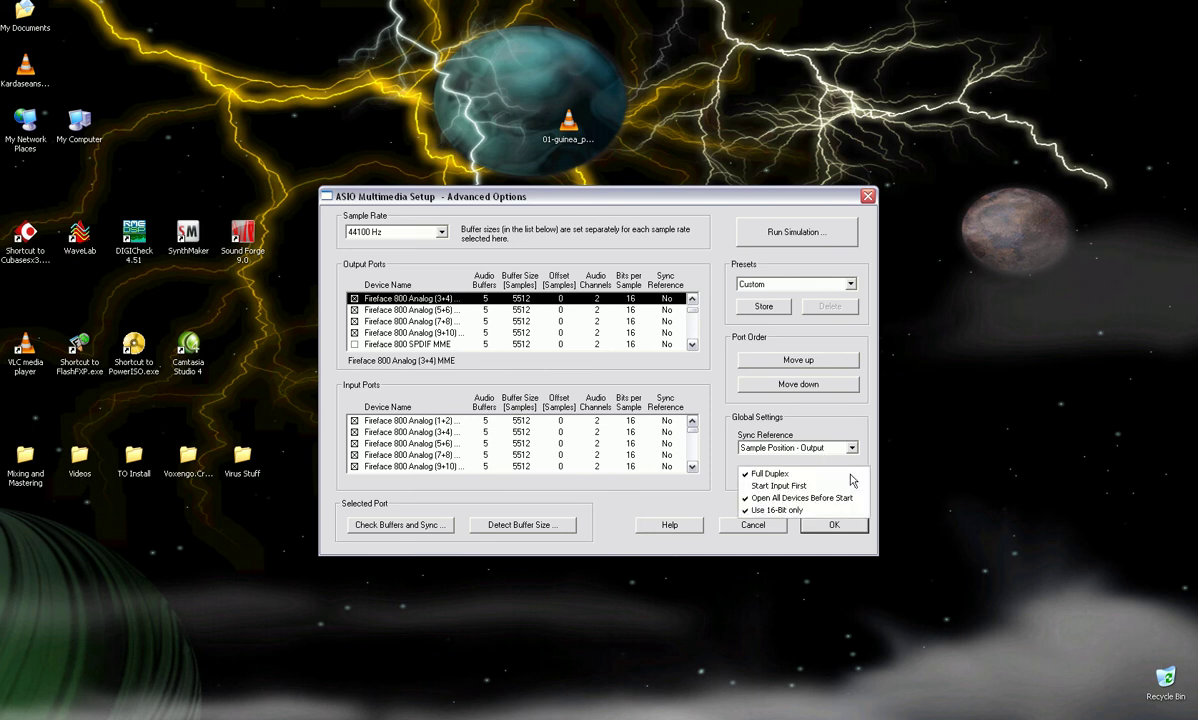
left_click(778, 510)
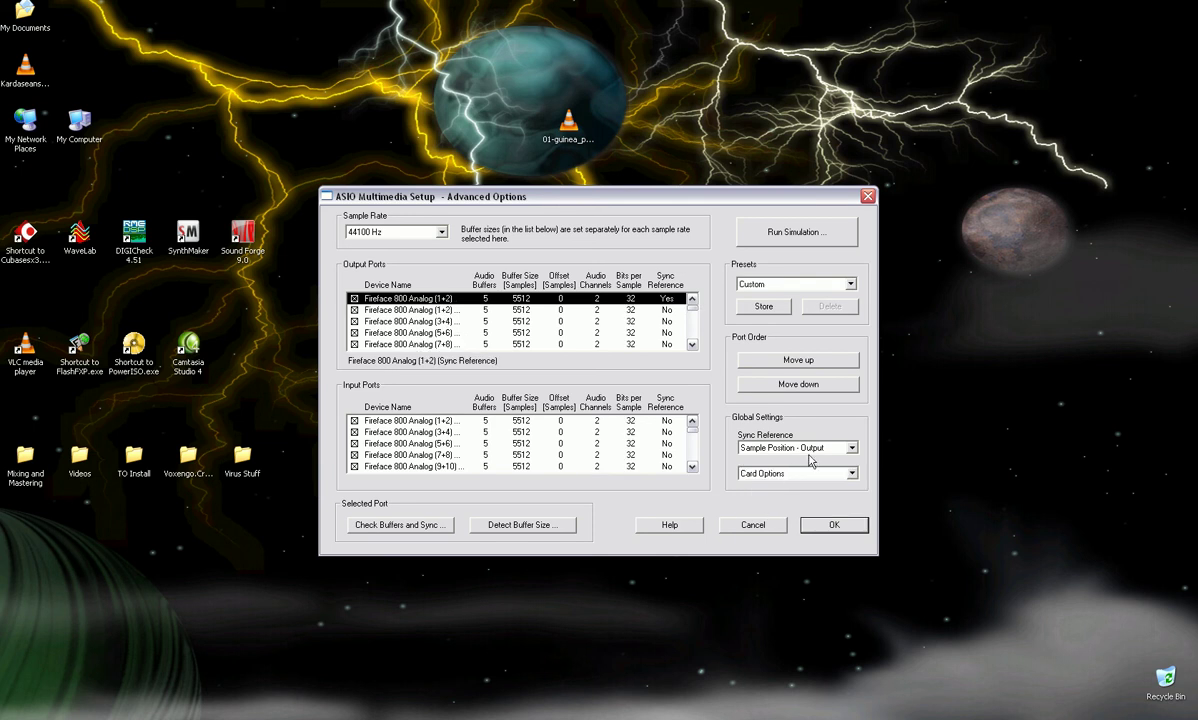
Run the configuration simulation, then accept the advanced options and close ASIO Multimedia Setup
left_click(786, 234)
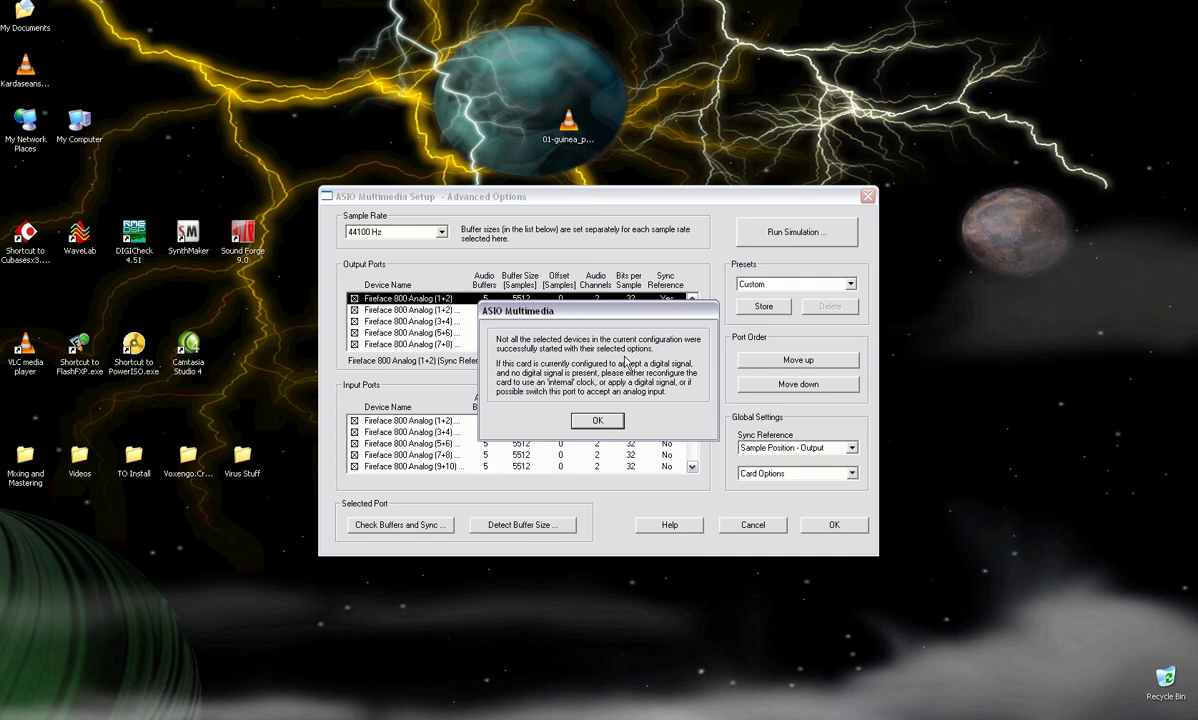
left_click(614, 425)
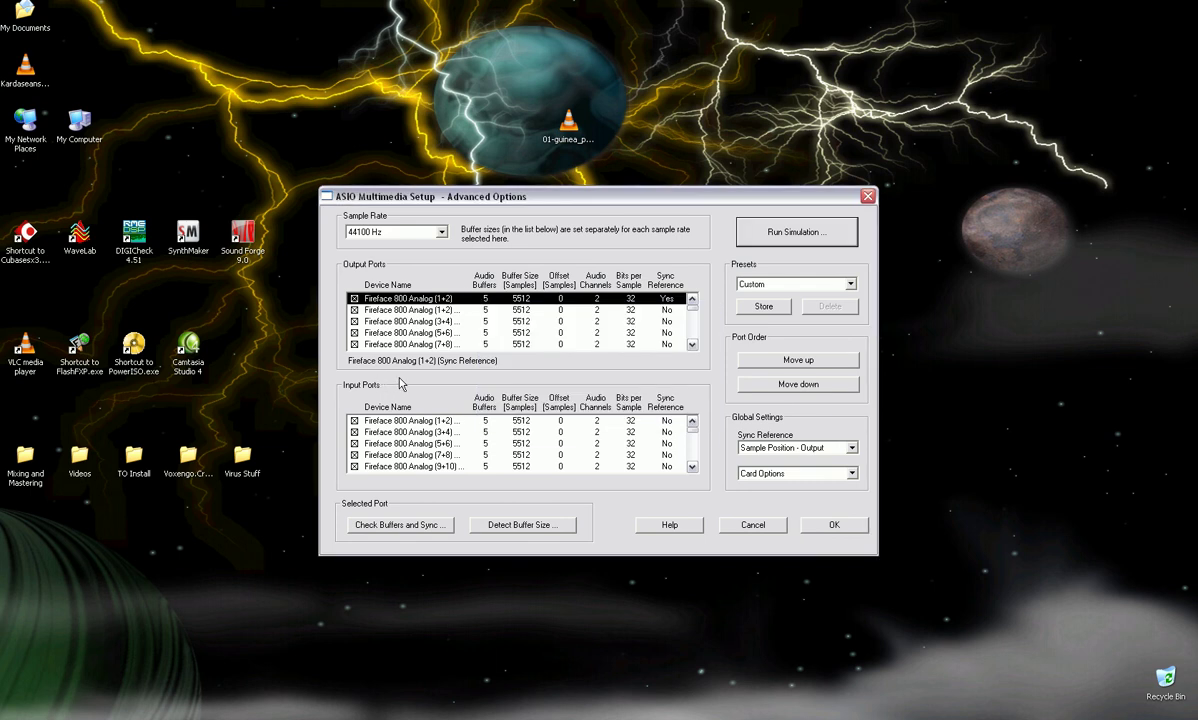
left_click(836, 526)
left_click(709, 526)
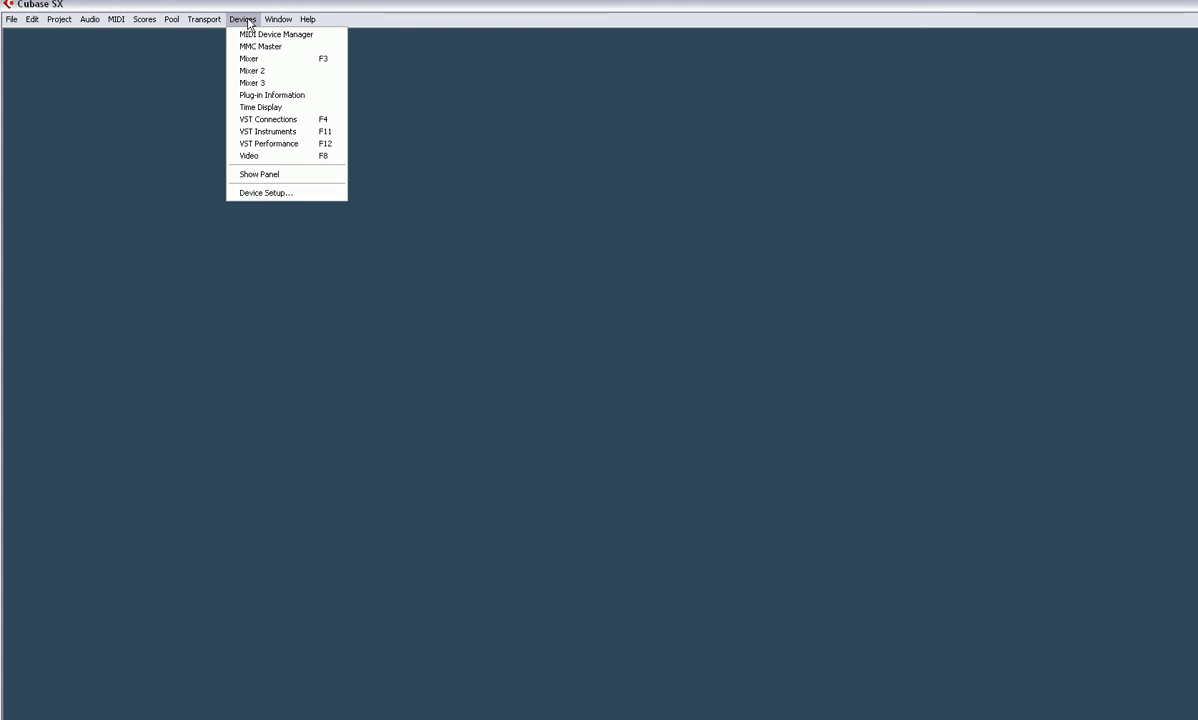
Open Device Setup's VST Audiobay page and keep ASIO Fireface as Master ASIO Driver
left_click(266, 192)
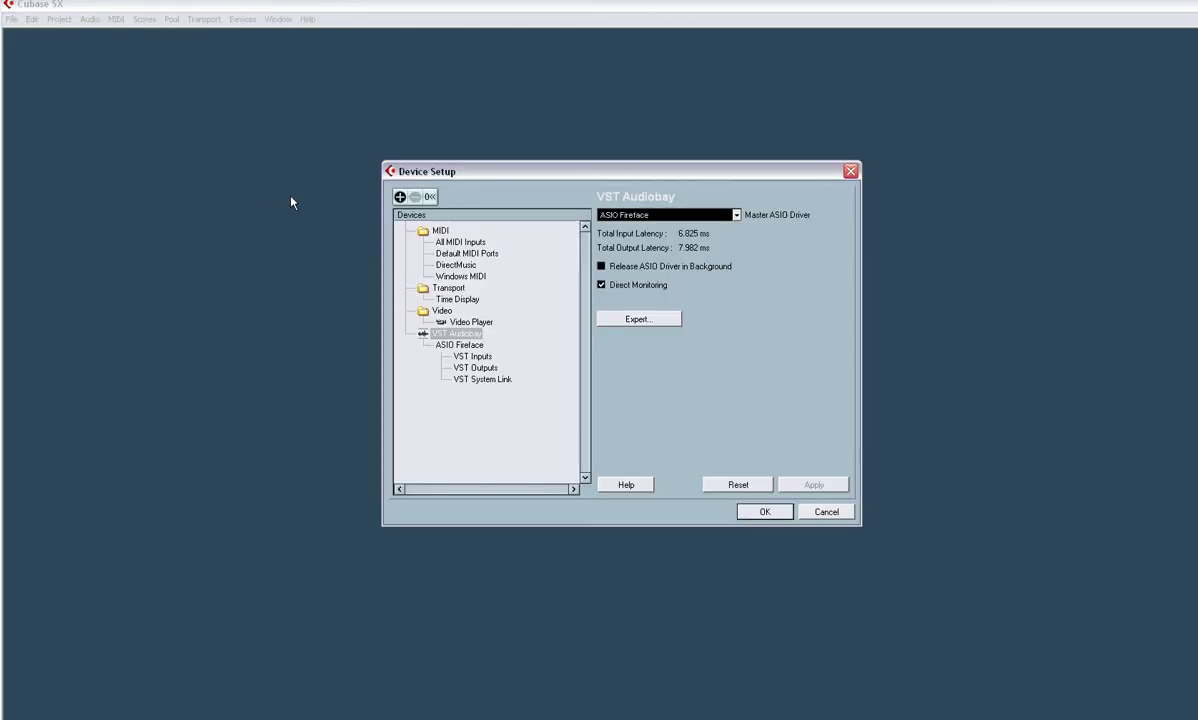
left_click(430, 328)
left_click(737, 216)
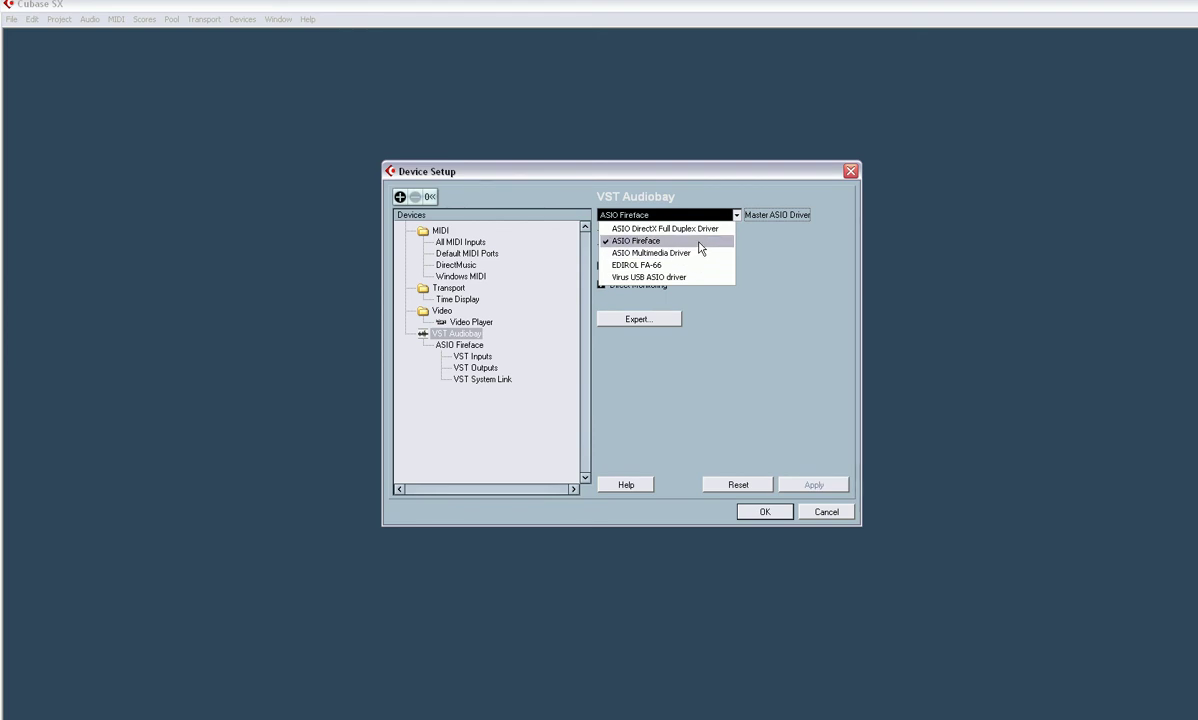
left_click(727, 237)
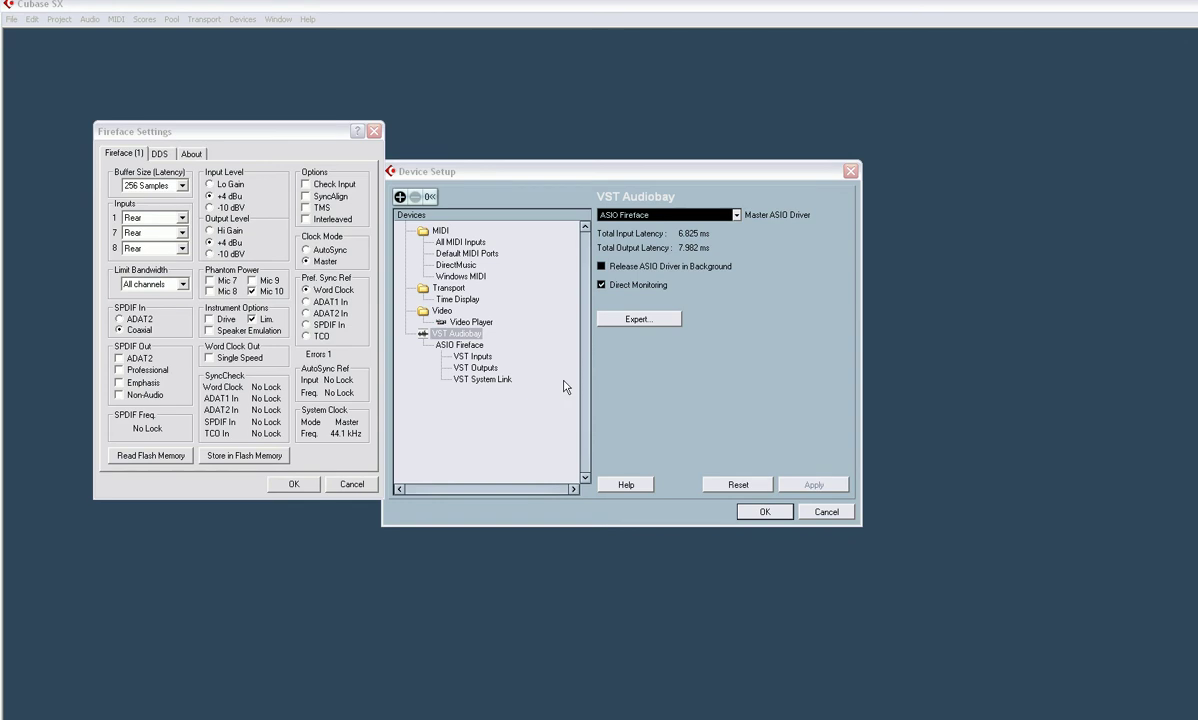
Set the Fireface buffer to 48 samples, then choose ASIO Multimedia Driver as master driver
left_click_drag(203, 131, 156, 148)
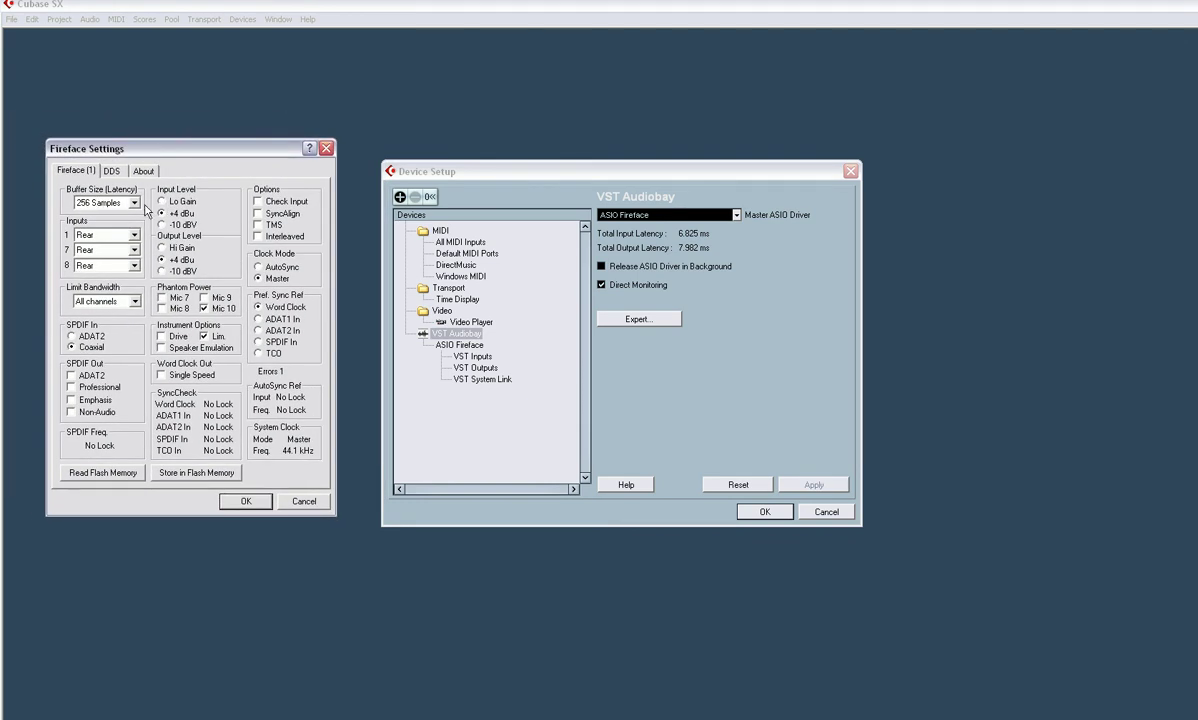
left_click(140, 205)
left_click(95, 215)
left_click(133, 202)
left_click(95, 215)
left_click(245, 501)
left_click(623, 213)
left_click(640, 250)
Switch to ASIO Multimedia Driver, skipping the configuration test and dismissing the device error
left_click(855, 446)
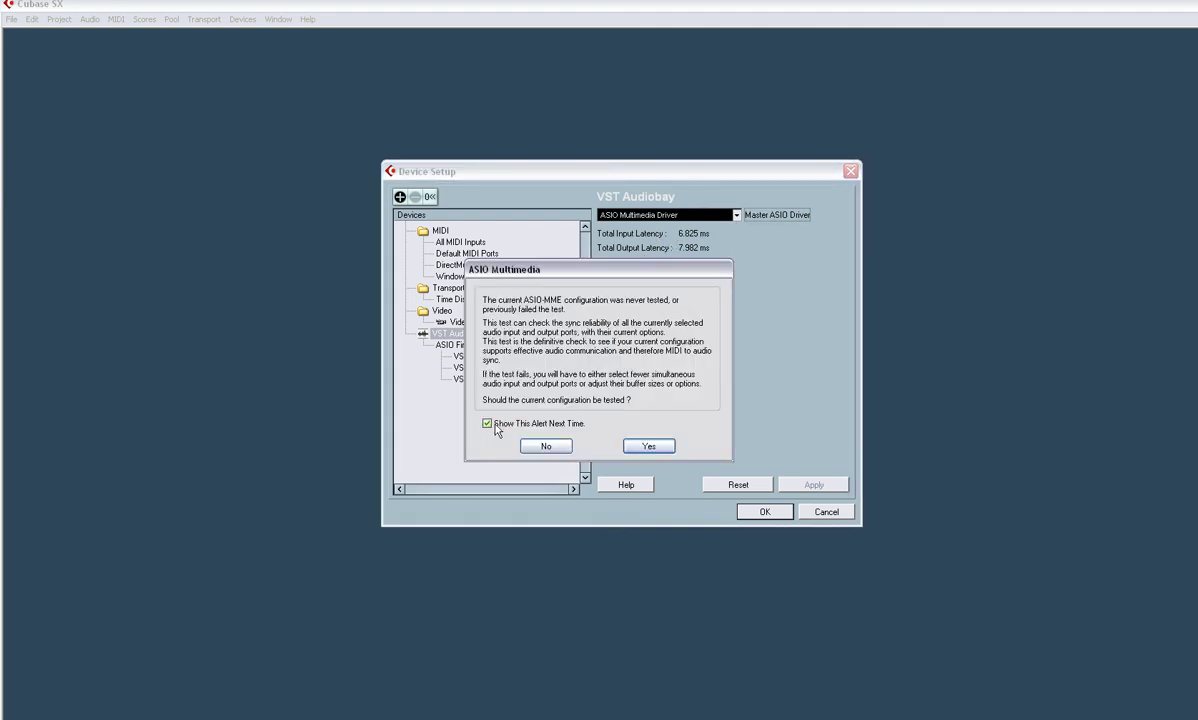
left_click(558, 424)
left_click(546, 446)
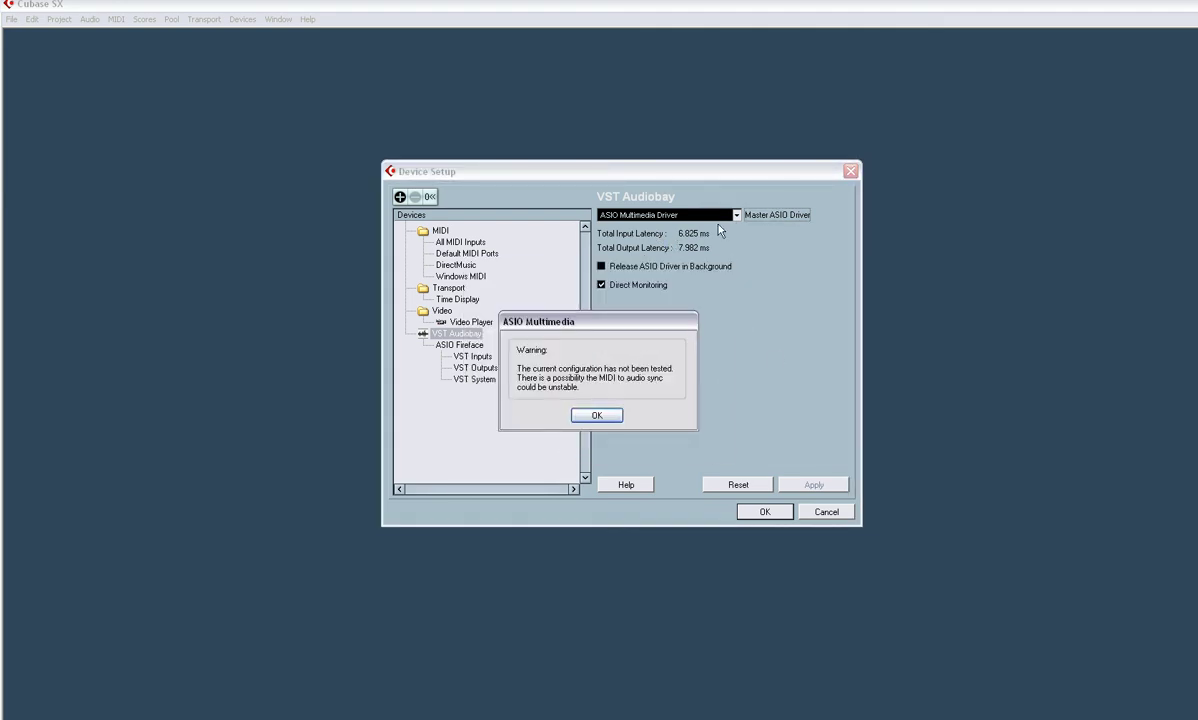
left_click(595, 414)
left_click(591, 441)
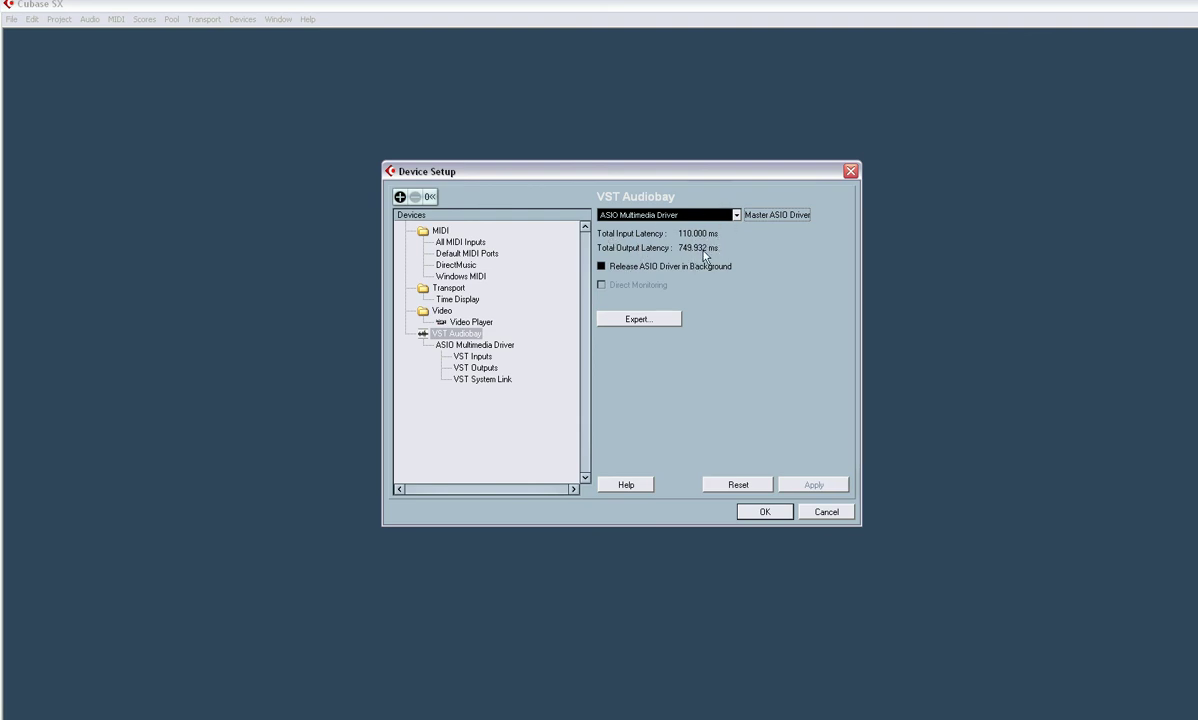
Switch the master ASIO driver back to ASIO Fireface
left_click(668, 215)
left_click(660, 241)
left_click(855, 447)
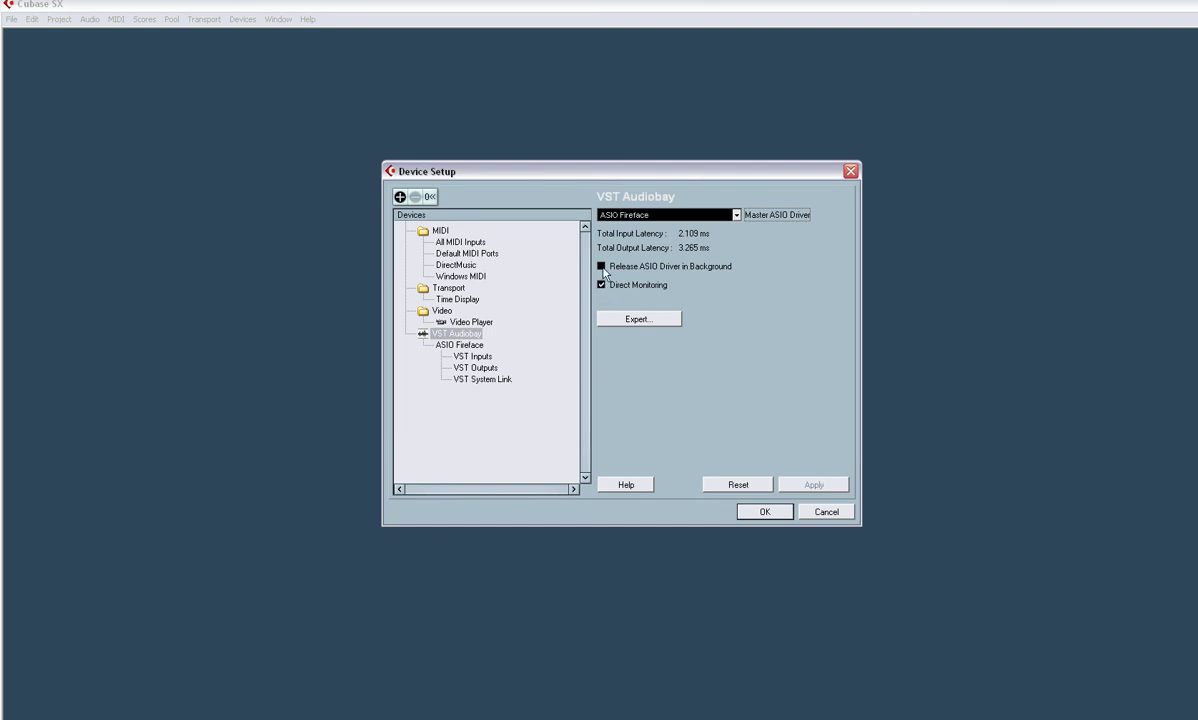
Enable Release ASIO Driver in Background in Device Setup
left_click(602, 267)
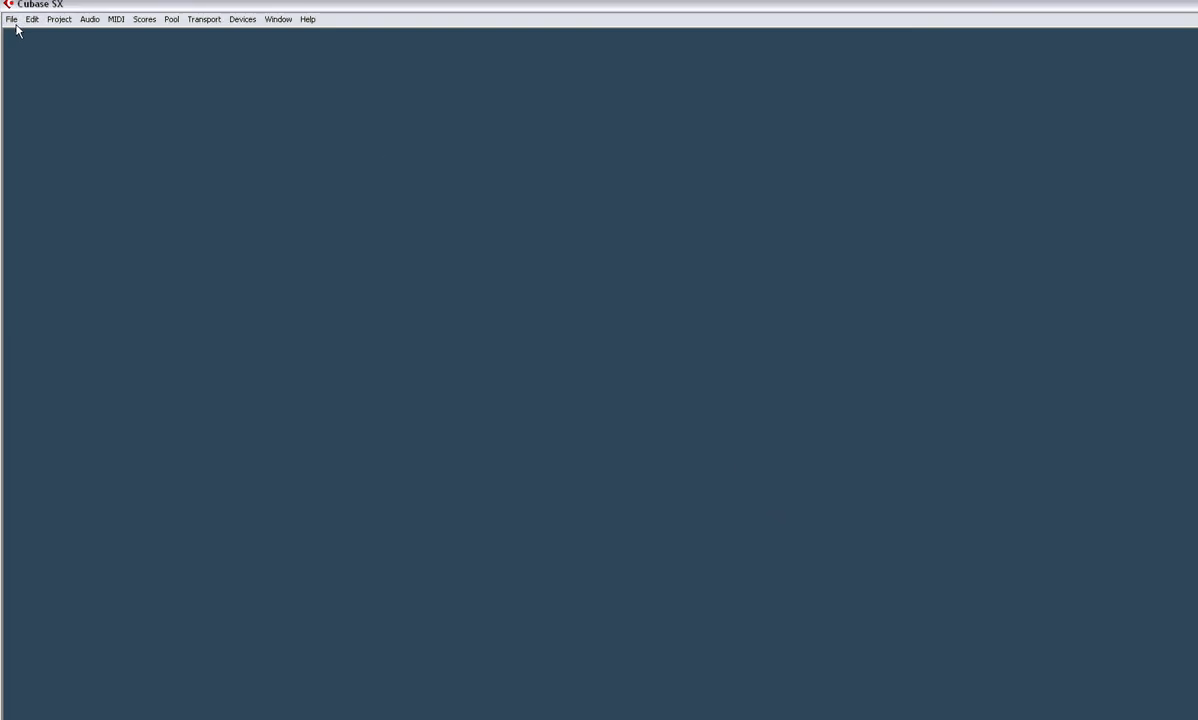
Create an Empty-template project in the Desktop folder and open its Project Setup
left_click(36, 24)
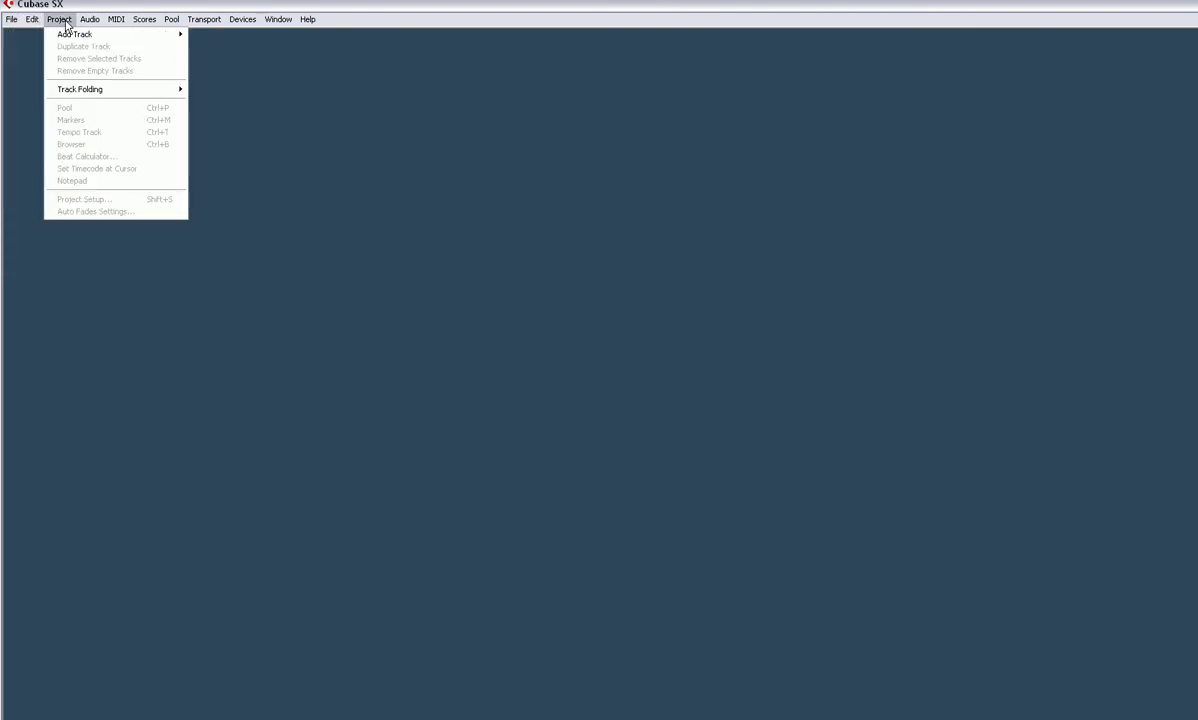
left_click(22, 34)
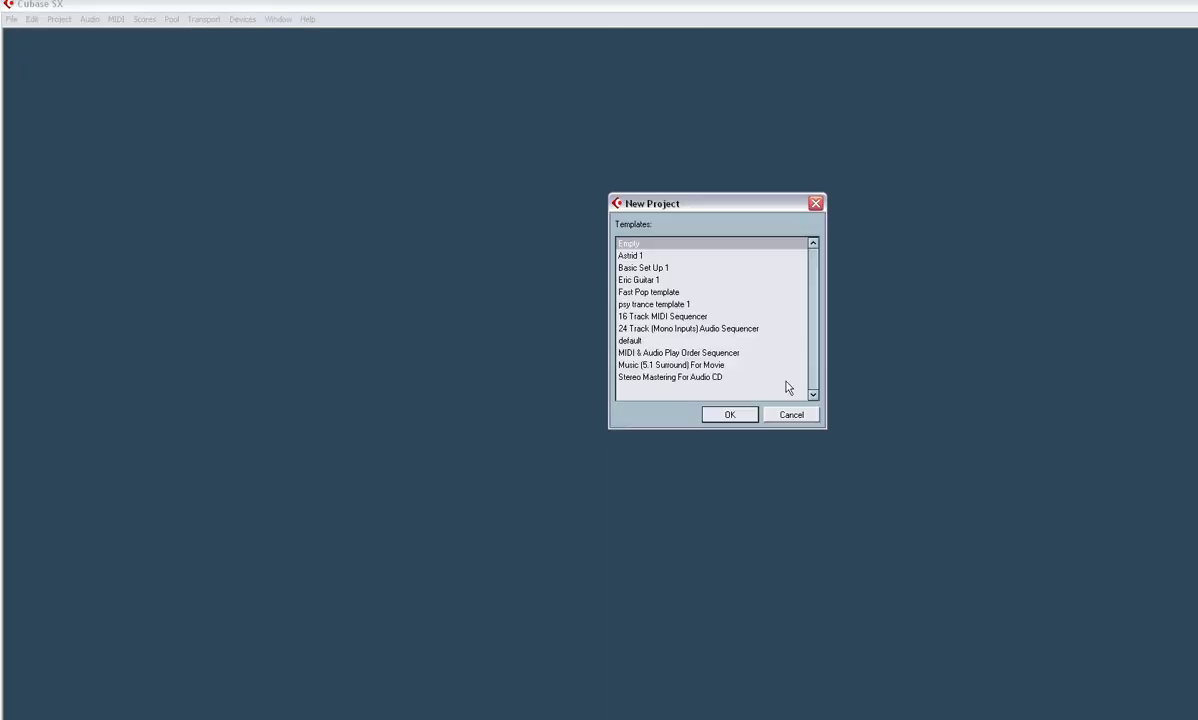
left_click(745, 414)
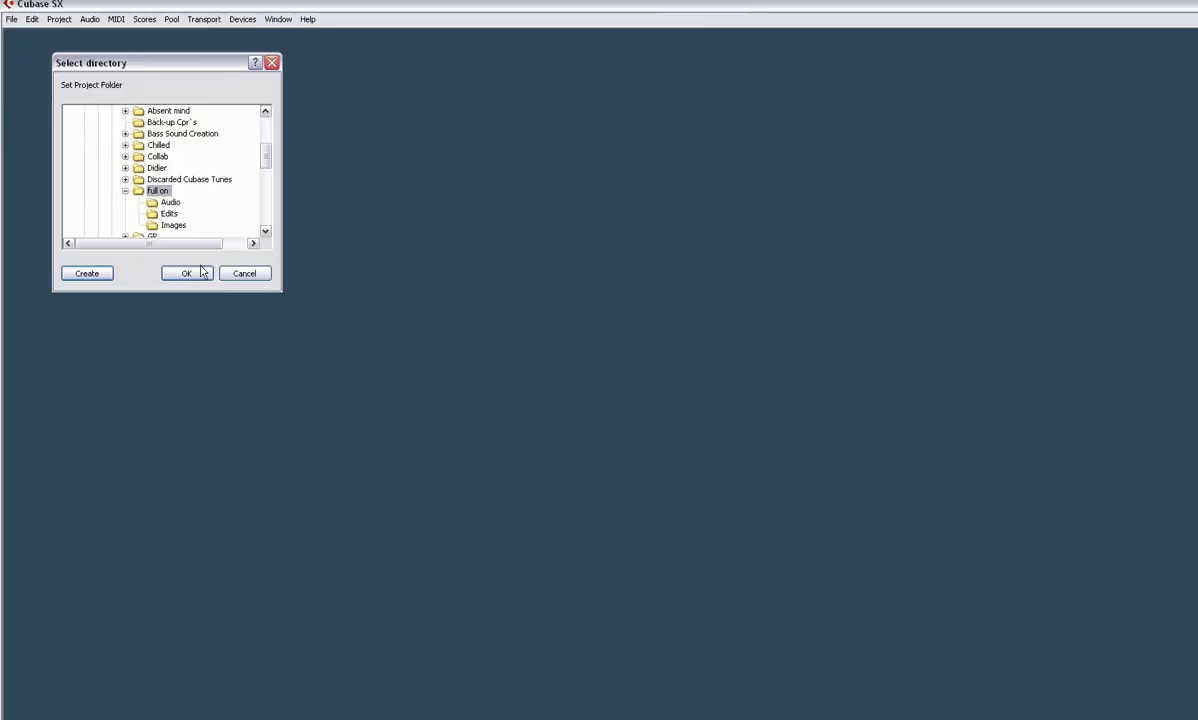
left_click_drag(262, 155, 262, 110)
double_click(100, 111)
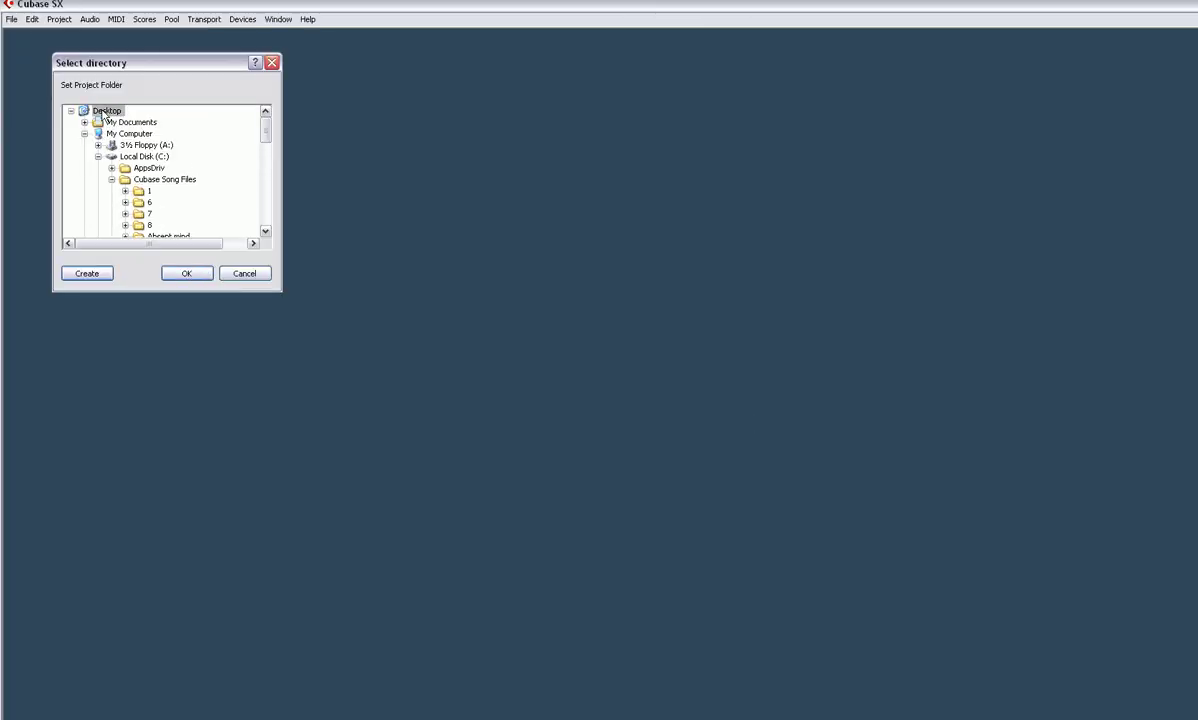
left_click(183, 275)
left_click(66, 20)
left_click(84, 199)
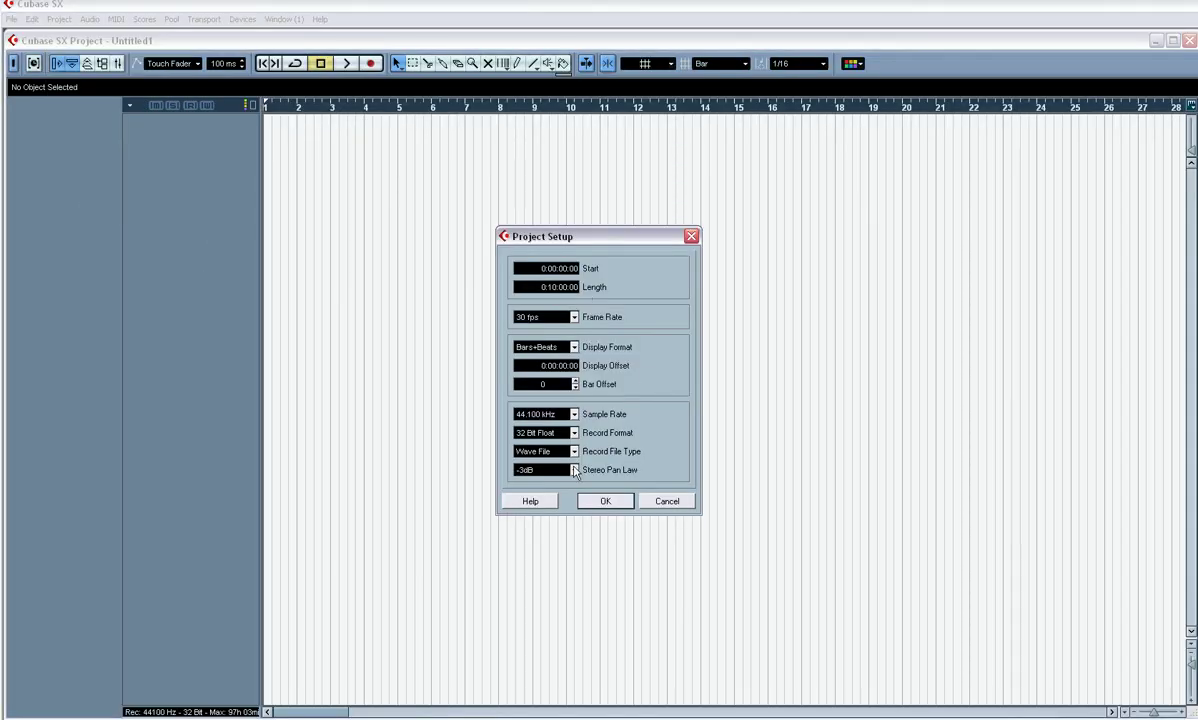